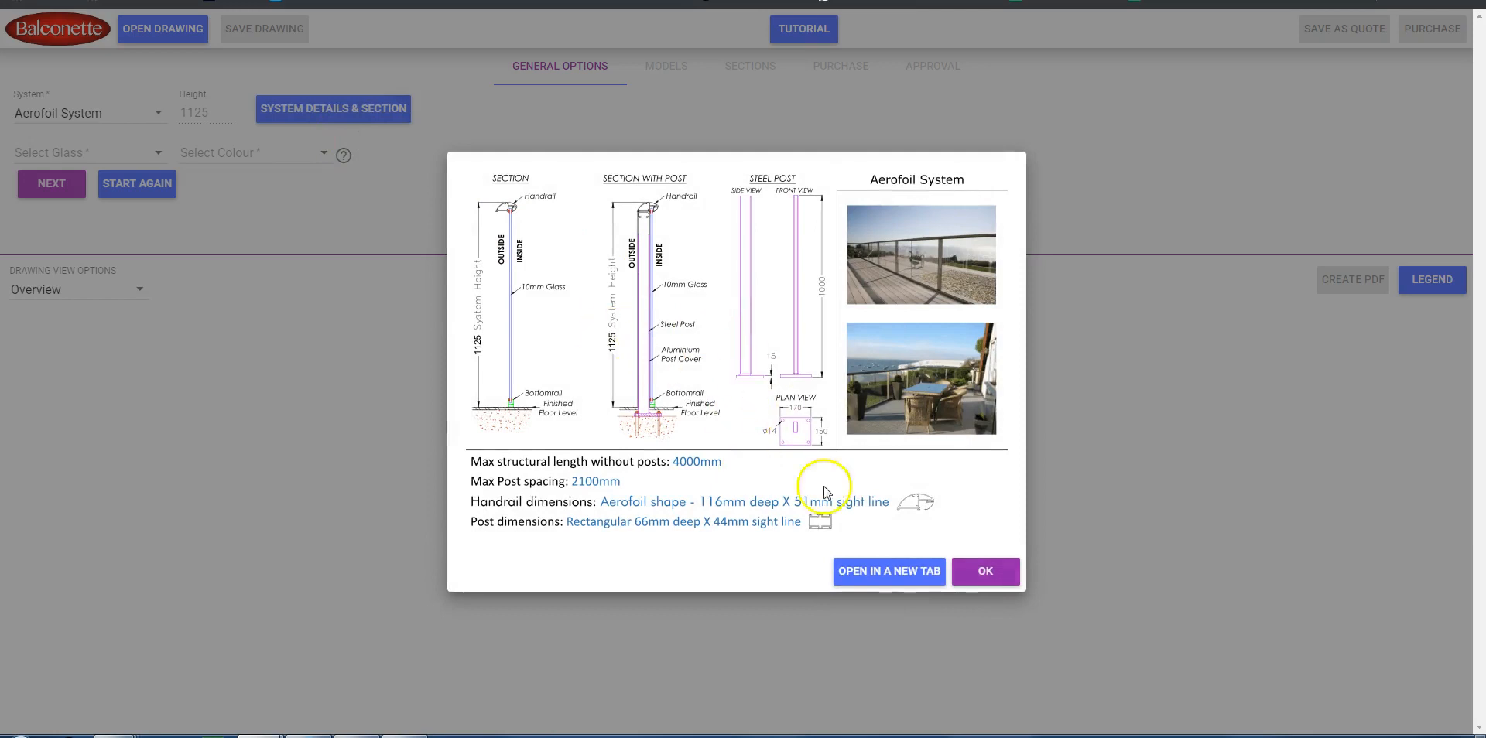
Switch the balustrade system to Orbit System (circular handrail) and review its system details and section drawing.
left_click(1000, 577)
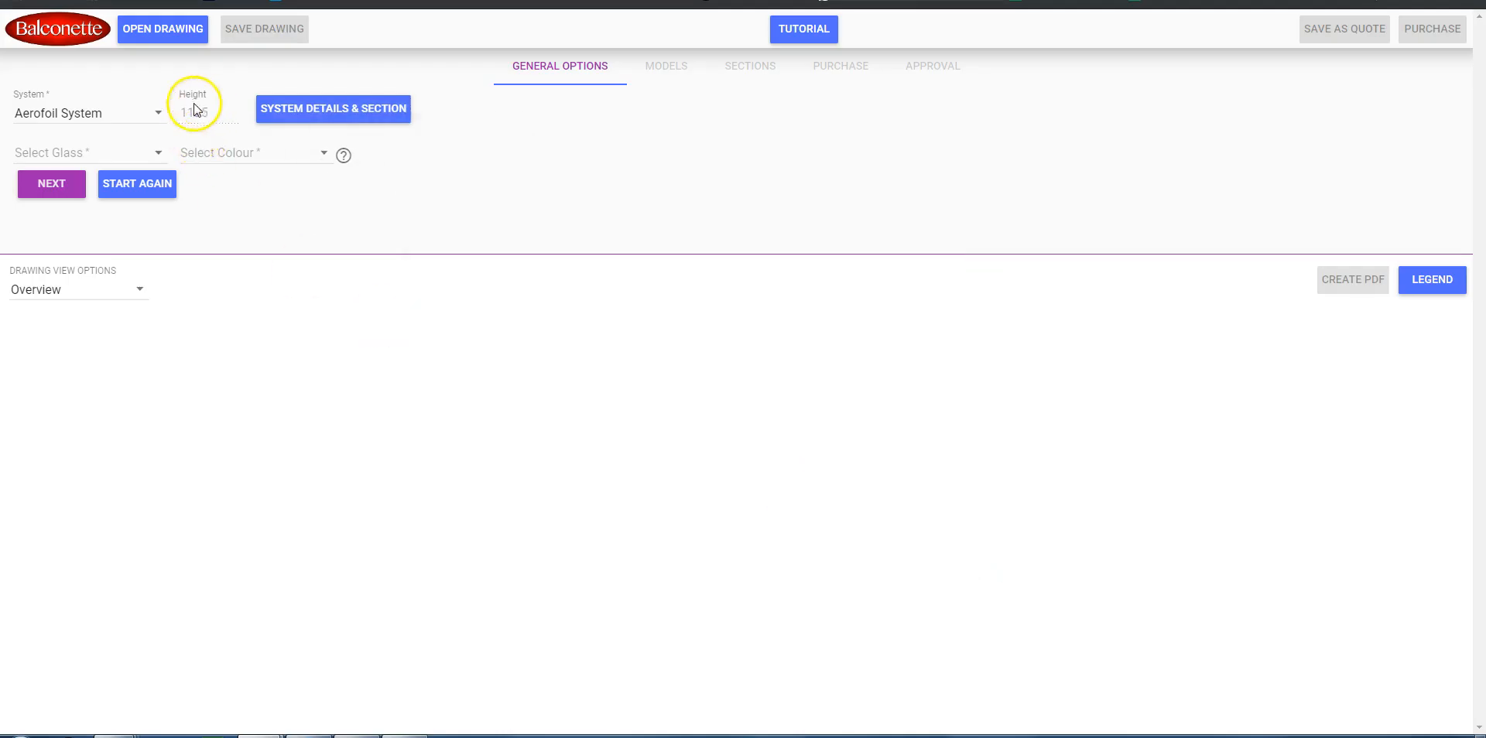
left_click(155, 111)
left_click(152, 190)
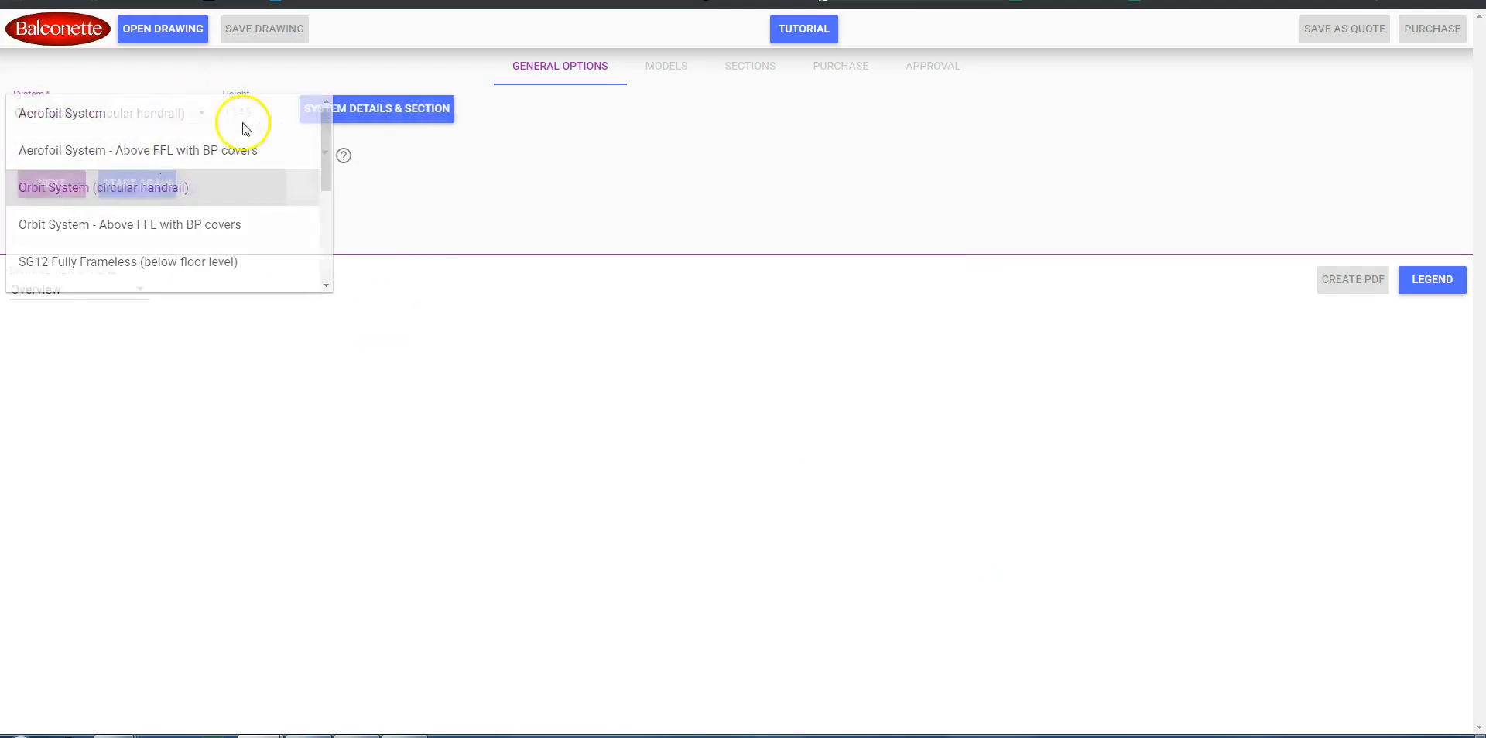
left_click(384, 109)
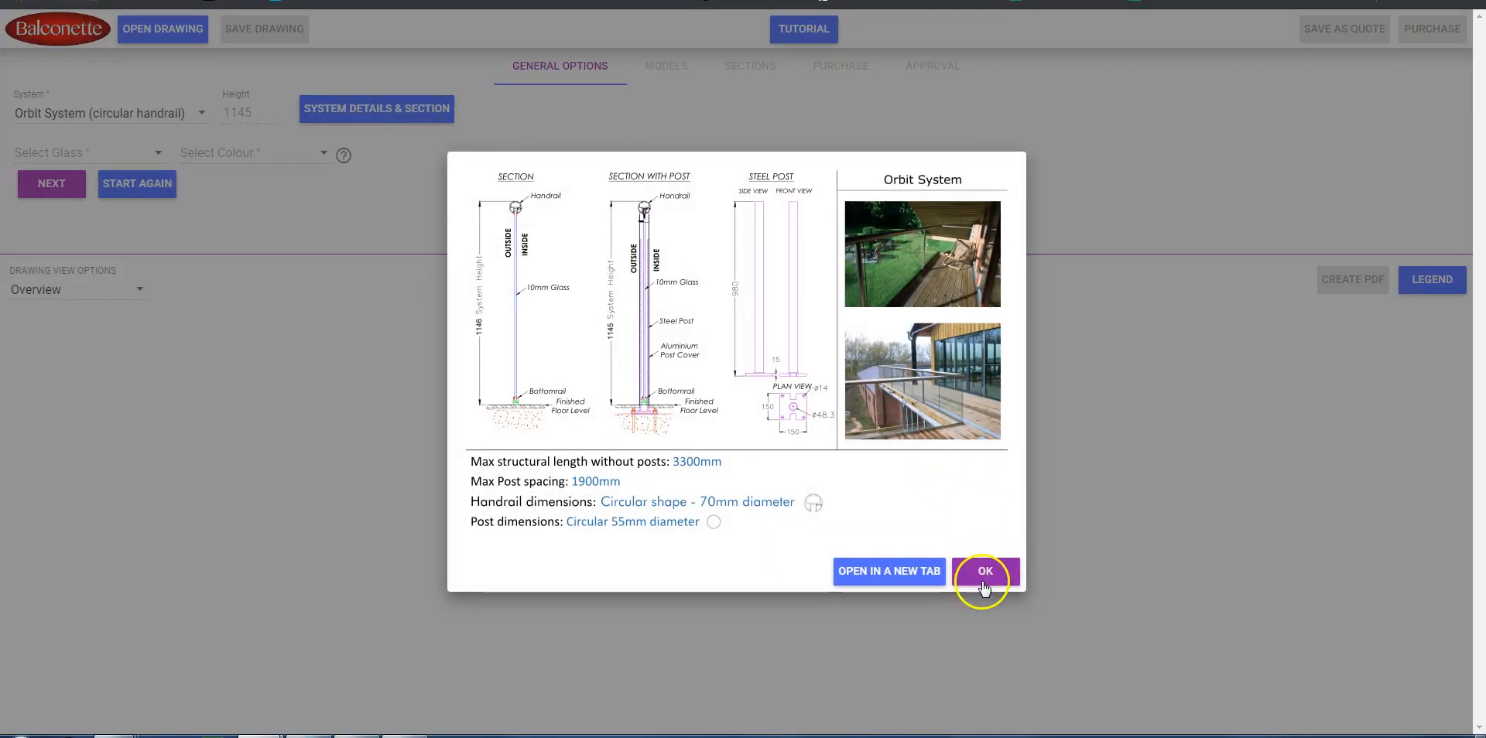
left_click(985, 576)
Choose 10mm Clear Toughened glass and the Silver Anodised colour for the balustrade.
left_click(141, 153)
left_click(139, 155)
left_click(240, 151)
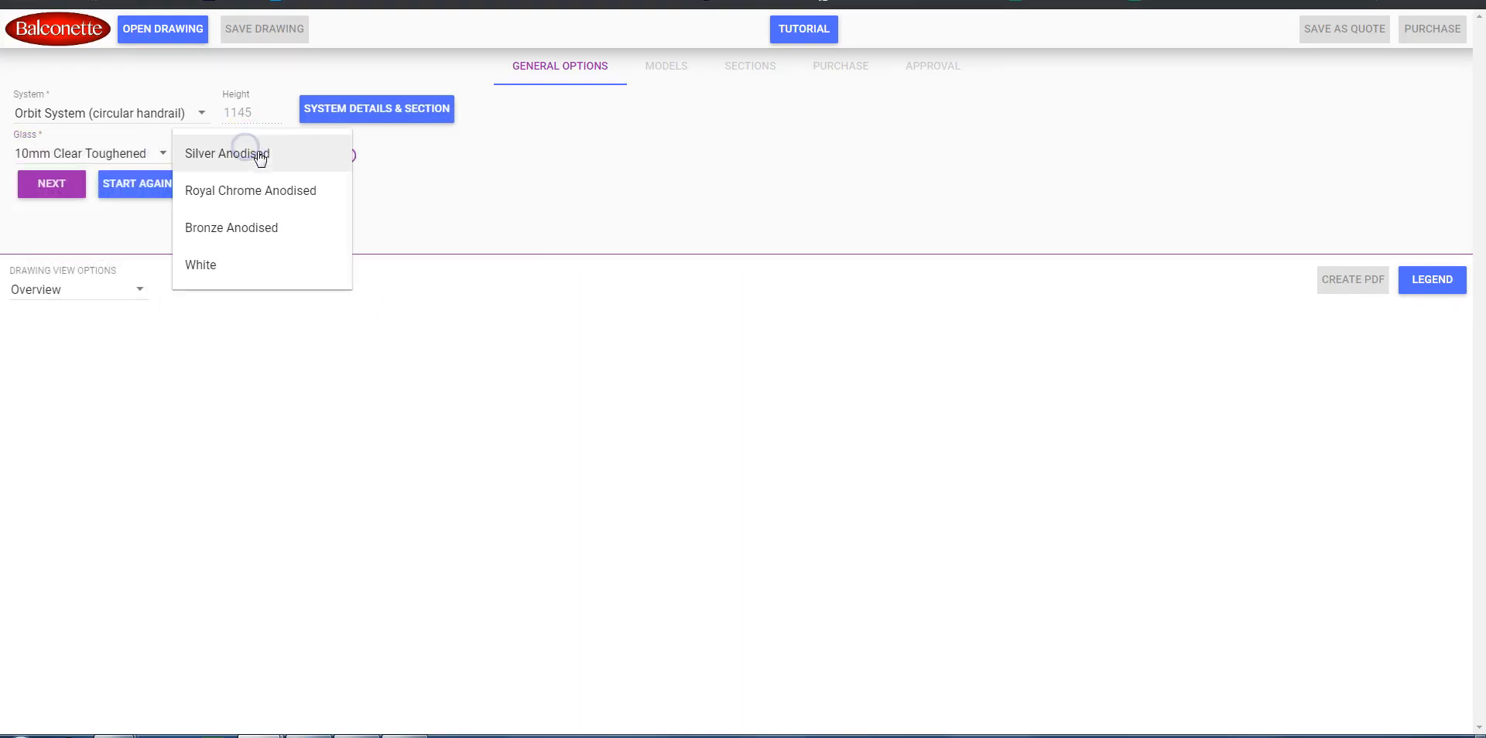
left_click(253, 165)
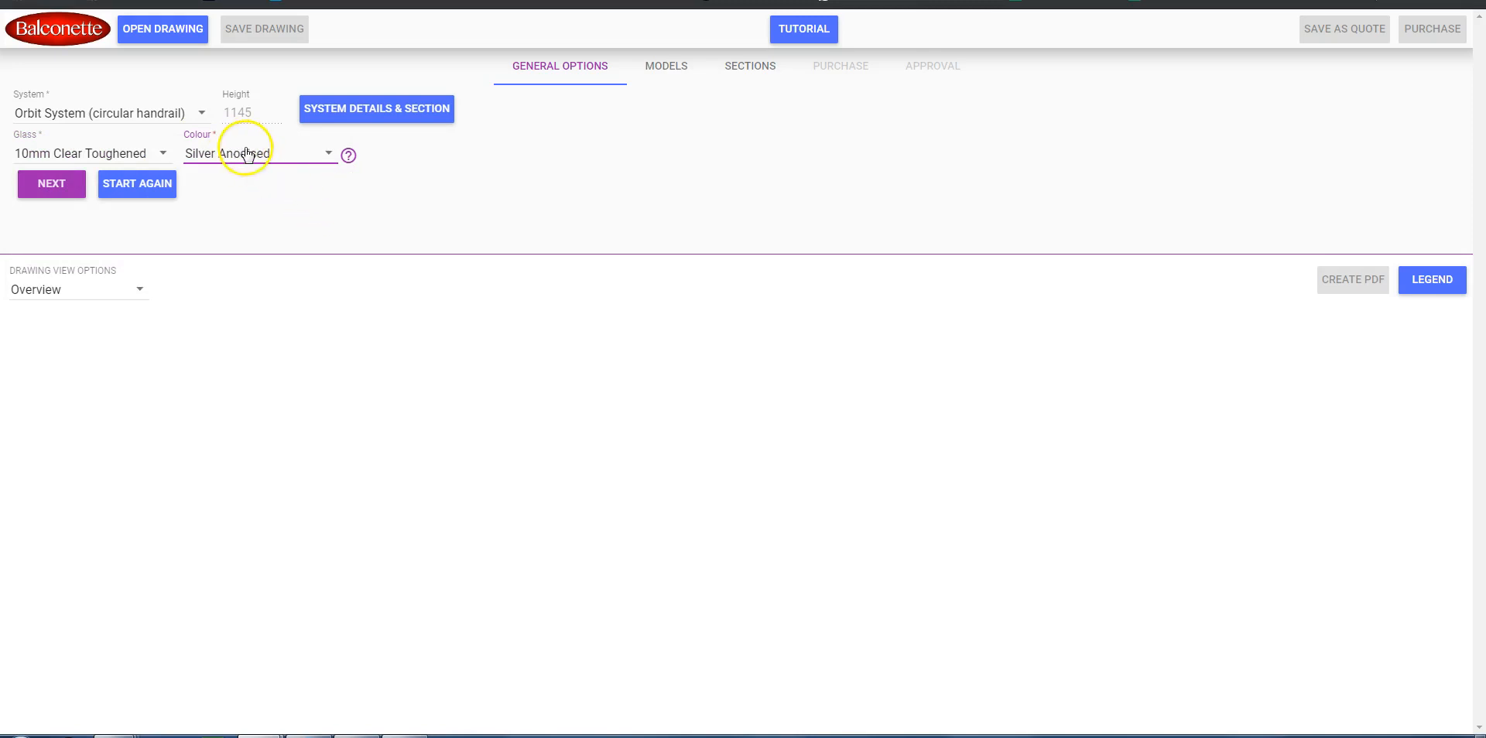
Pick the three-sided U-shaped model and set its side sections to 1000 mm and its middle section to 3500 mm.
left_click(38, 192)
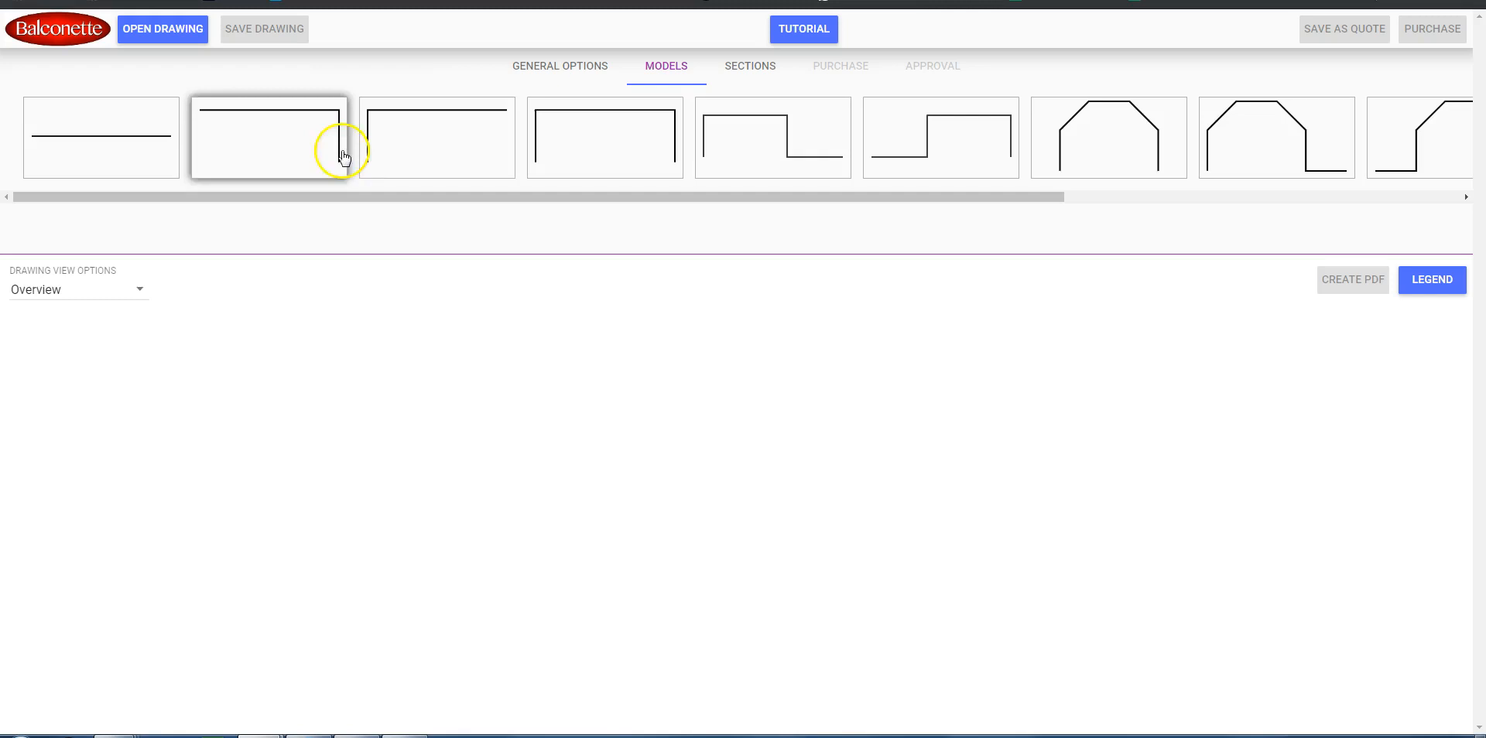
left_click(622, 153)
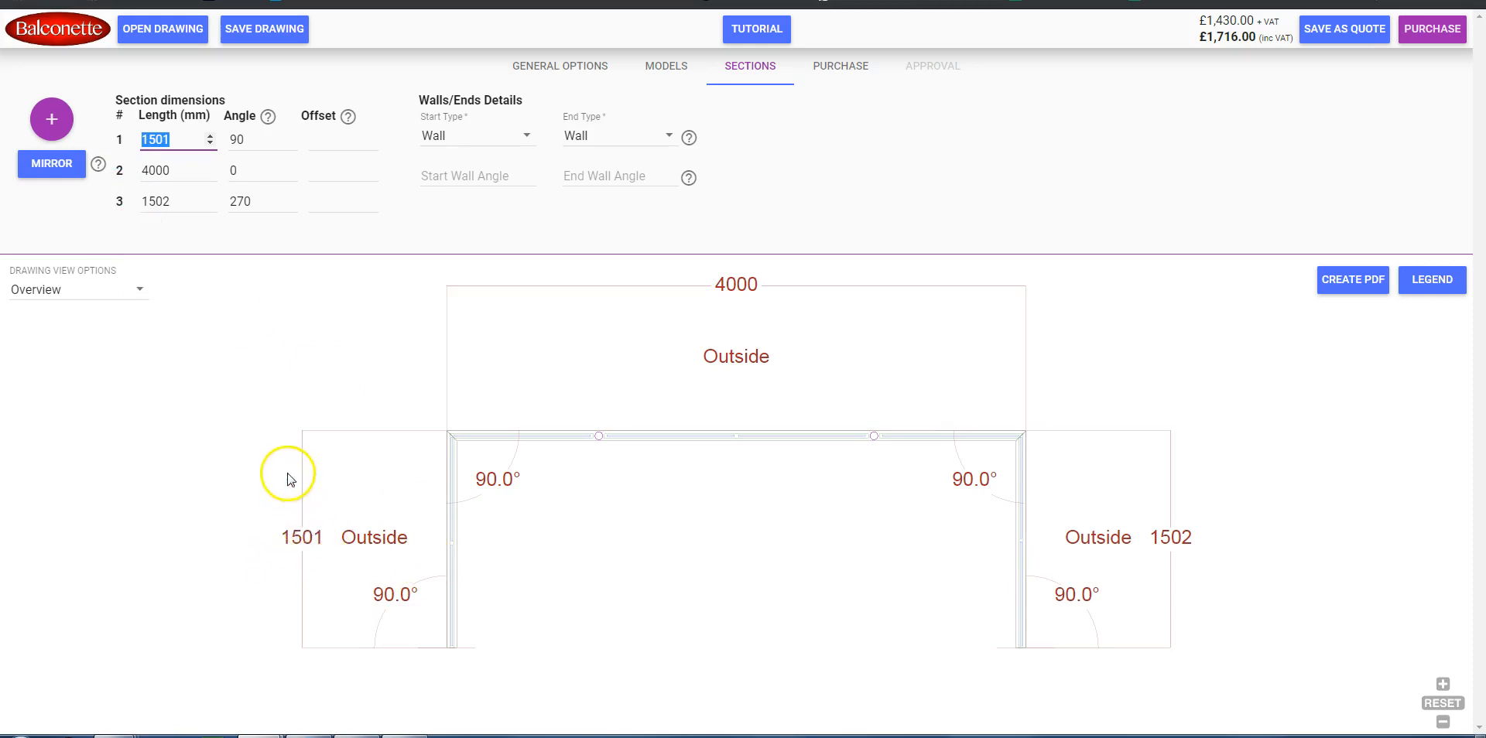
type("1000")
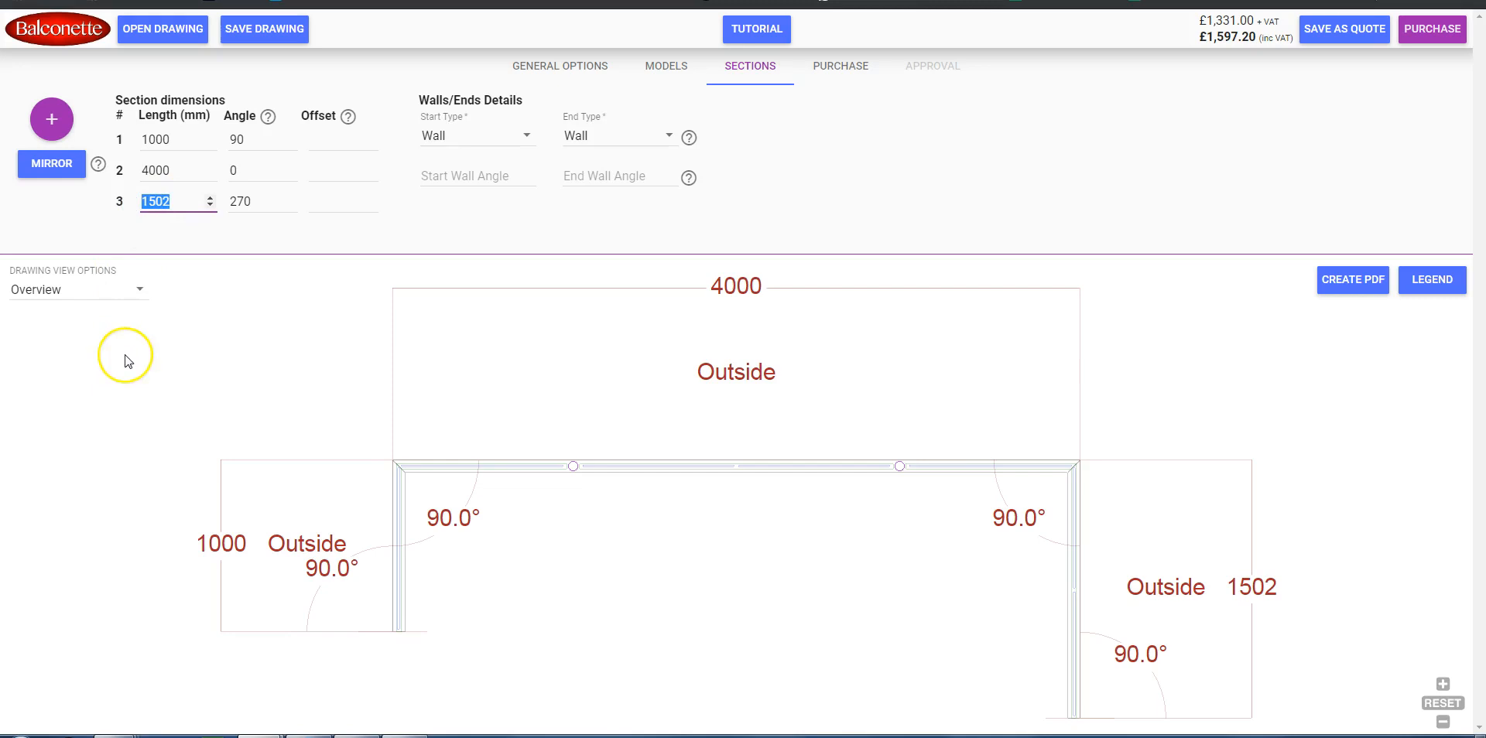
type("1000")
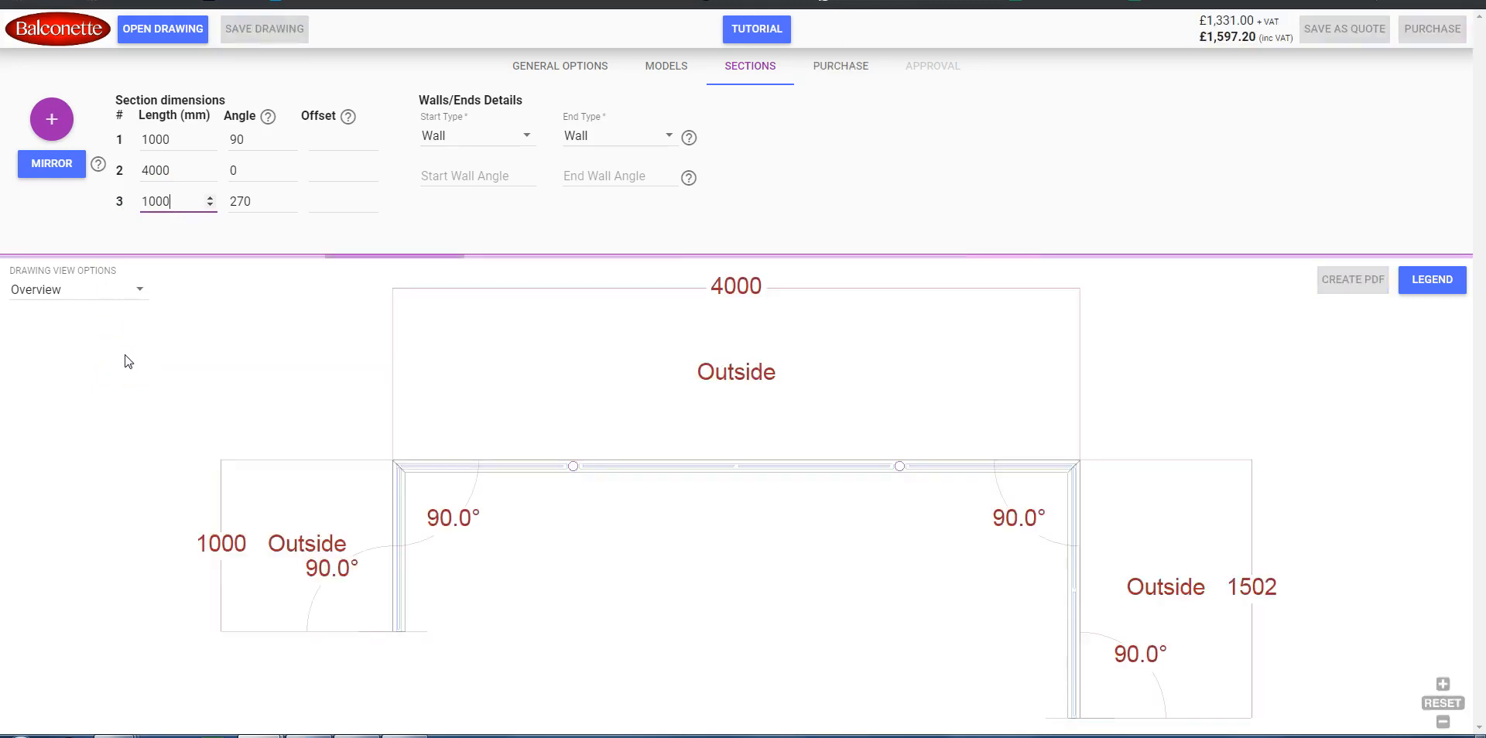
left_click_drag(169, 171, 148, 172)
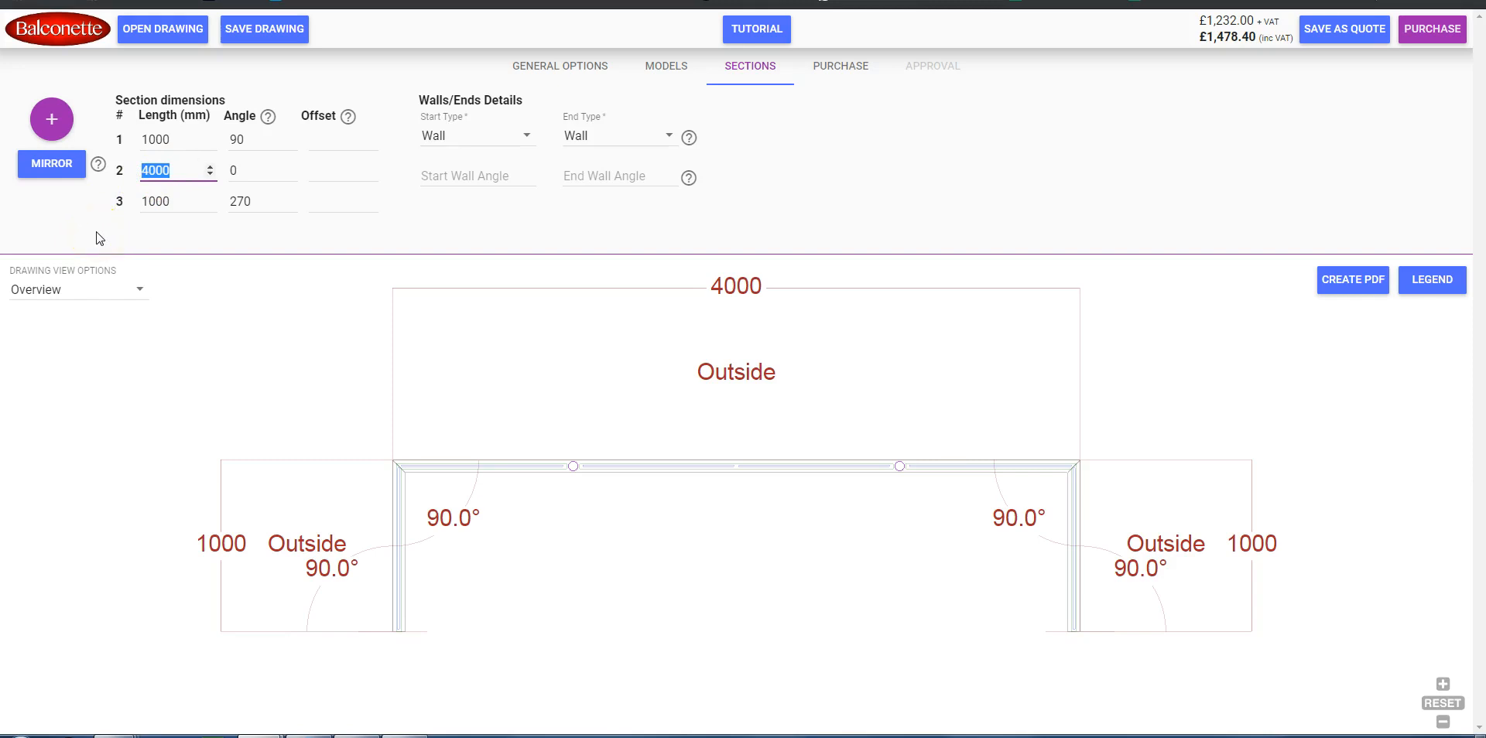
type("3500")
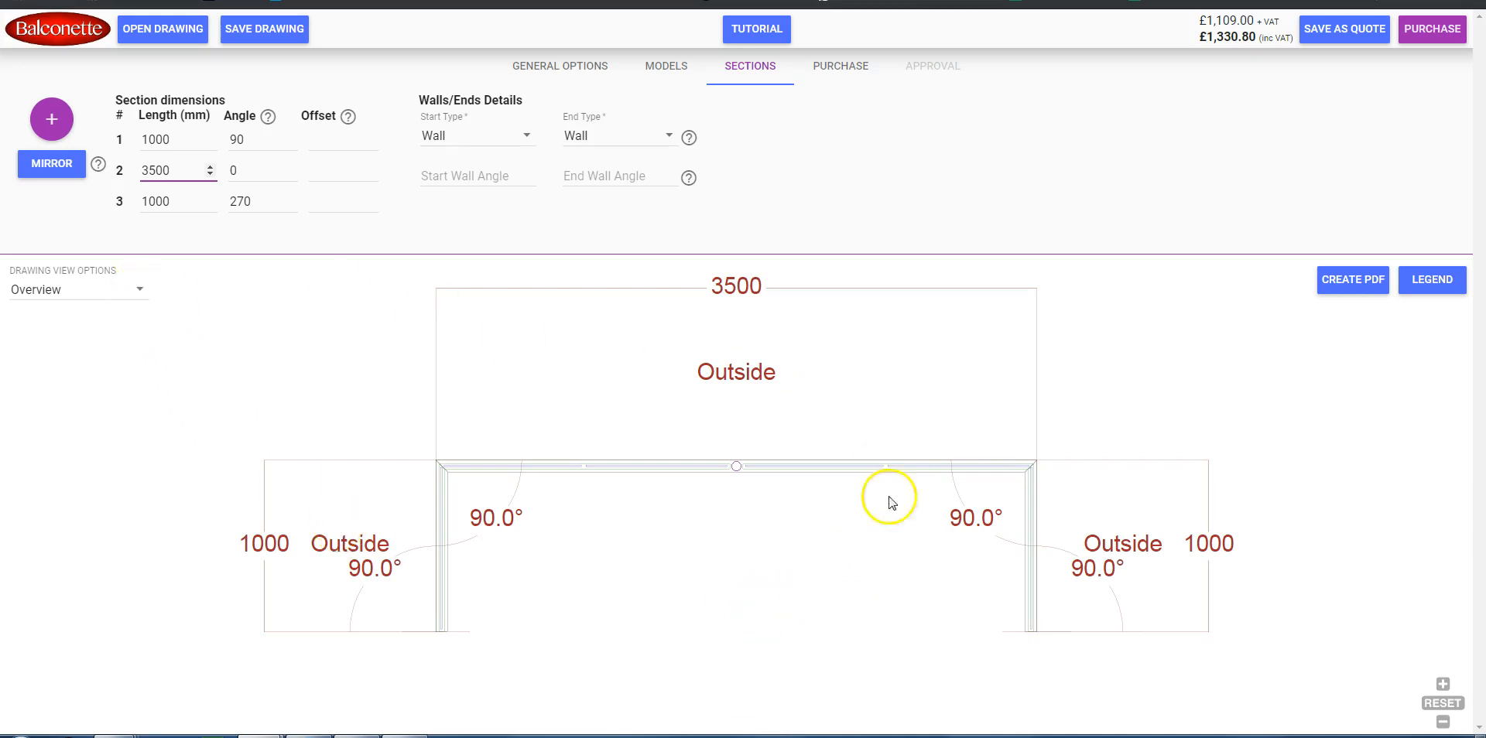
Examine the handrail, bottomrail and glass dimensions of the drawing, and return to the overview.
left_click(116, 299)
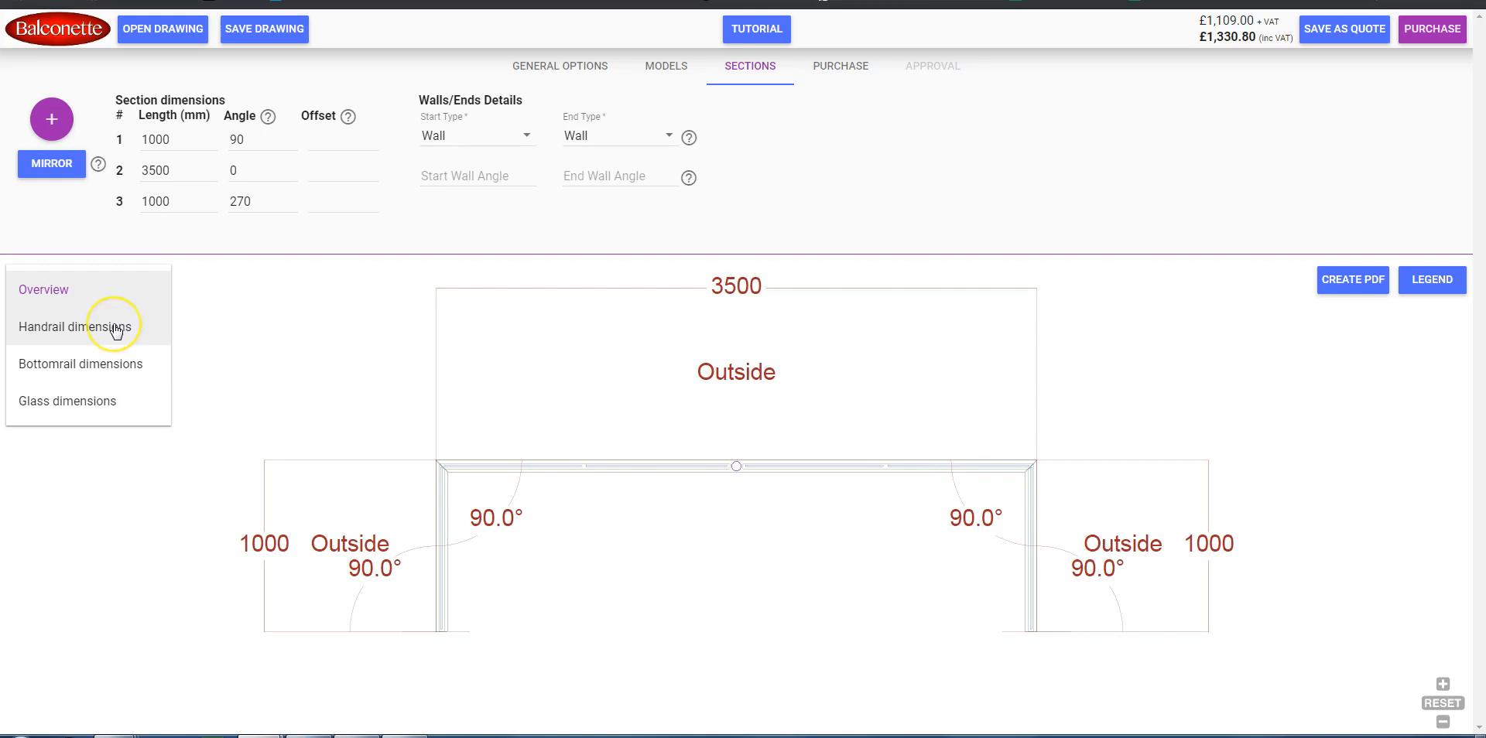
left_click(116, 329)
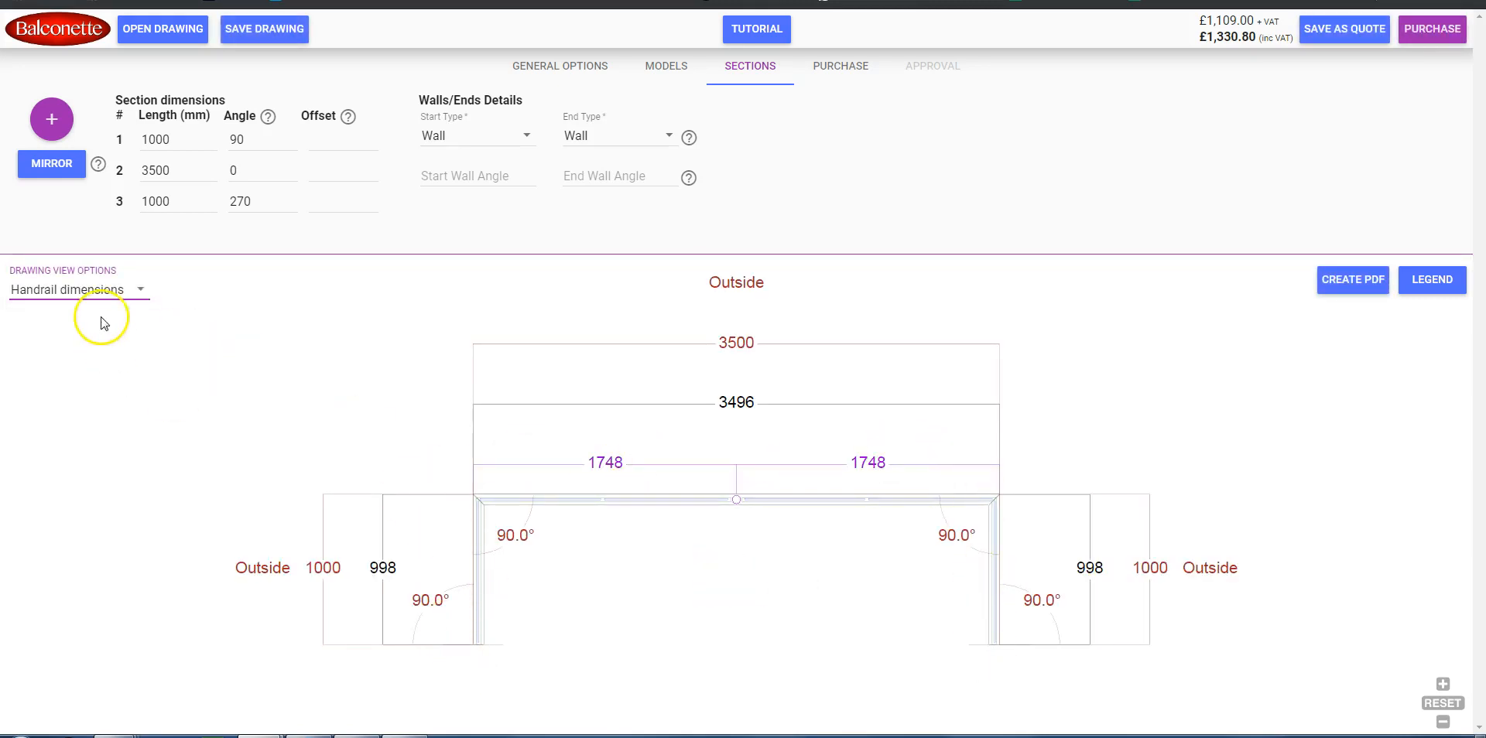
left_click(133, 293)
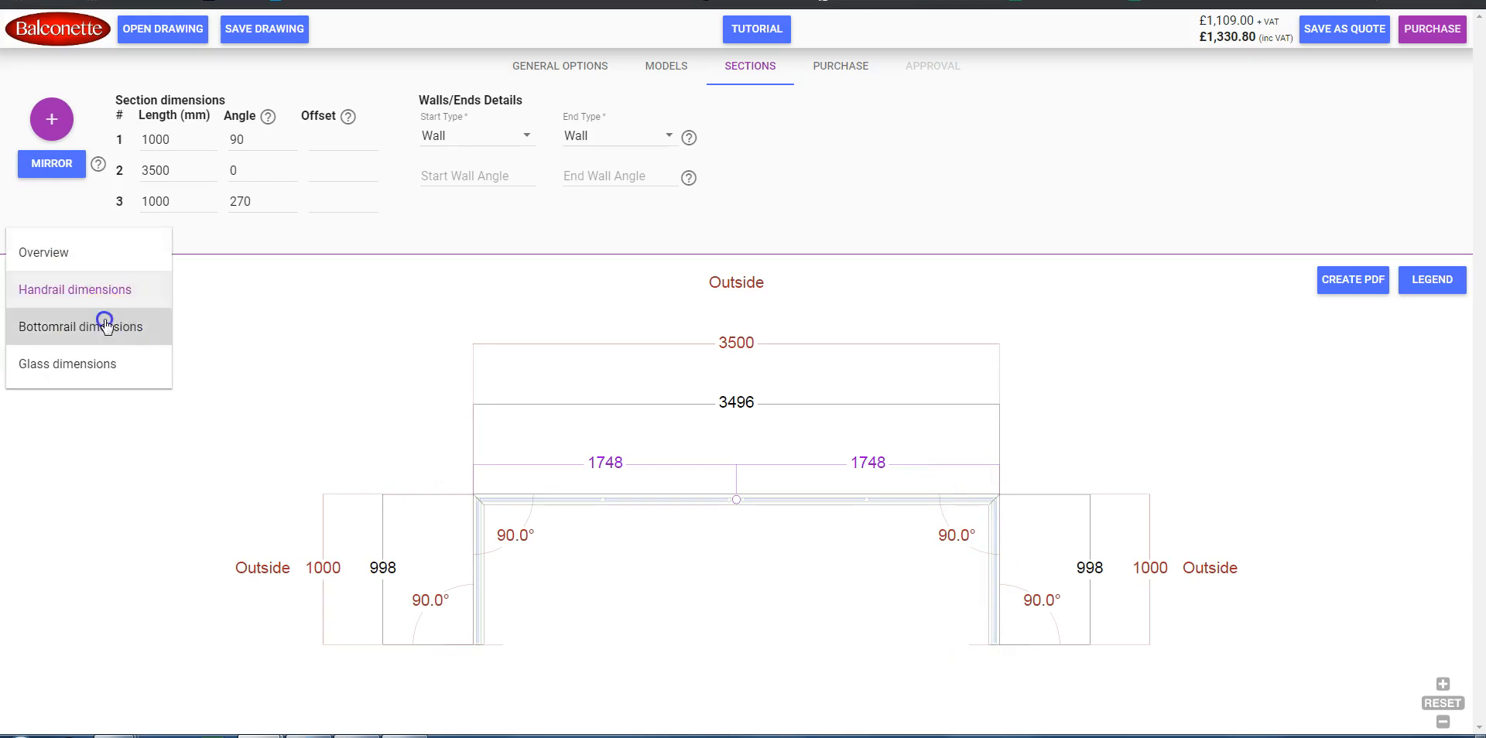
left_click(110, 324)
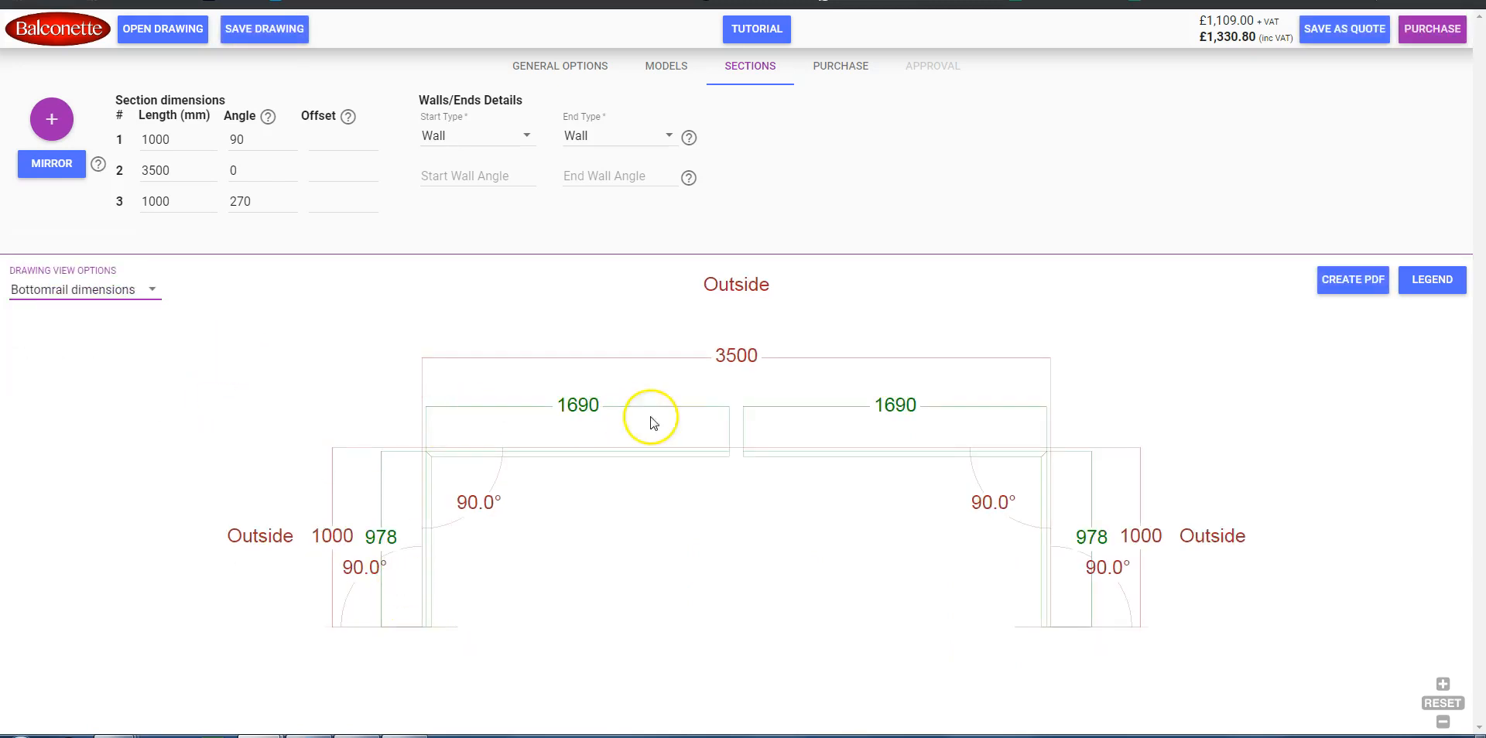
left_click(119, 290)
left_click(93, 326)
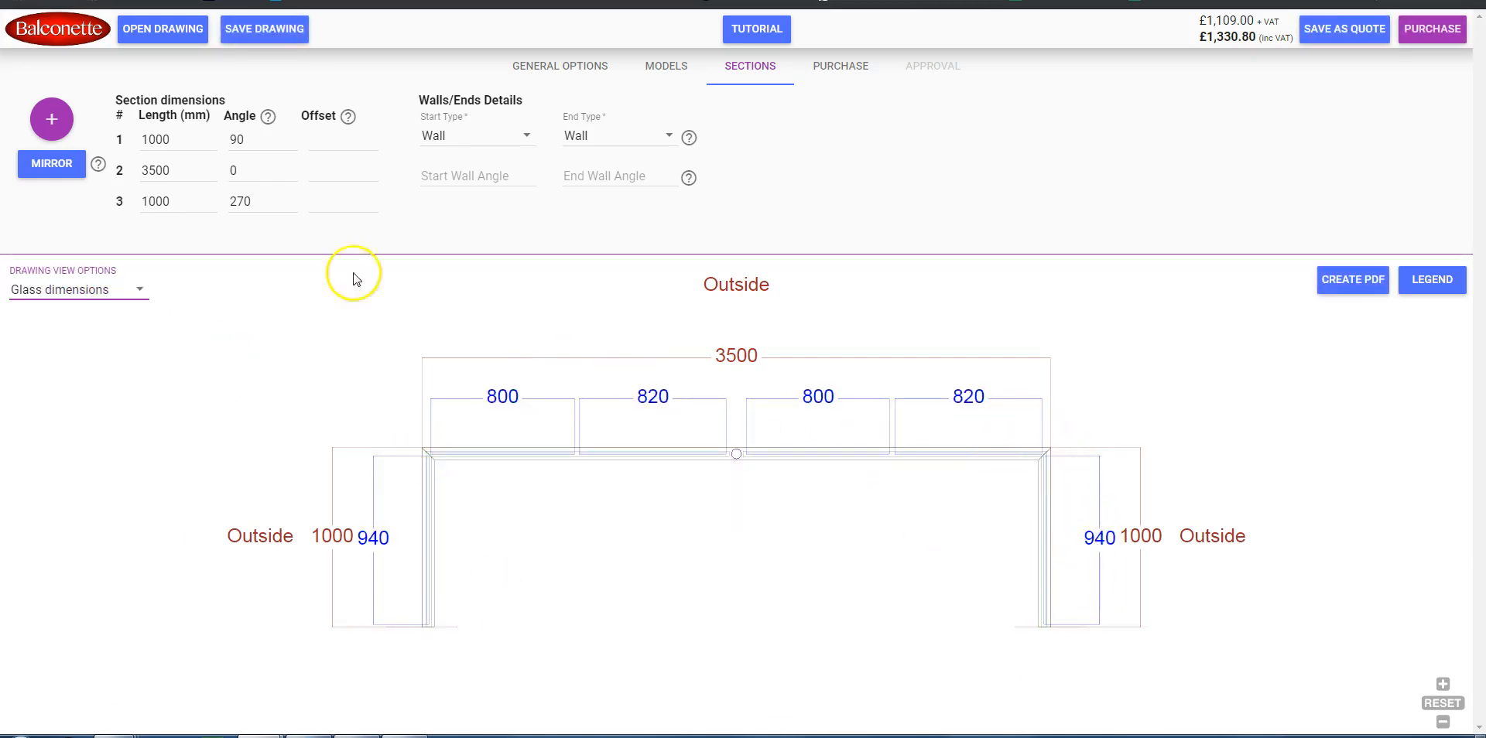
left_click(133, 290)
left_click(93, 182)
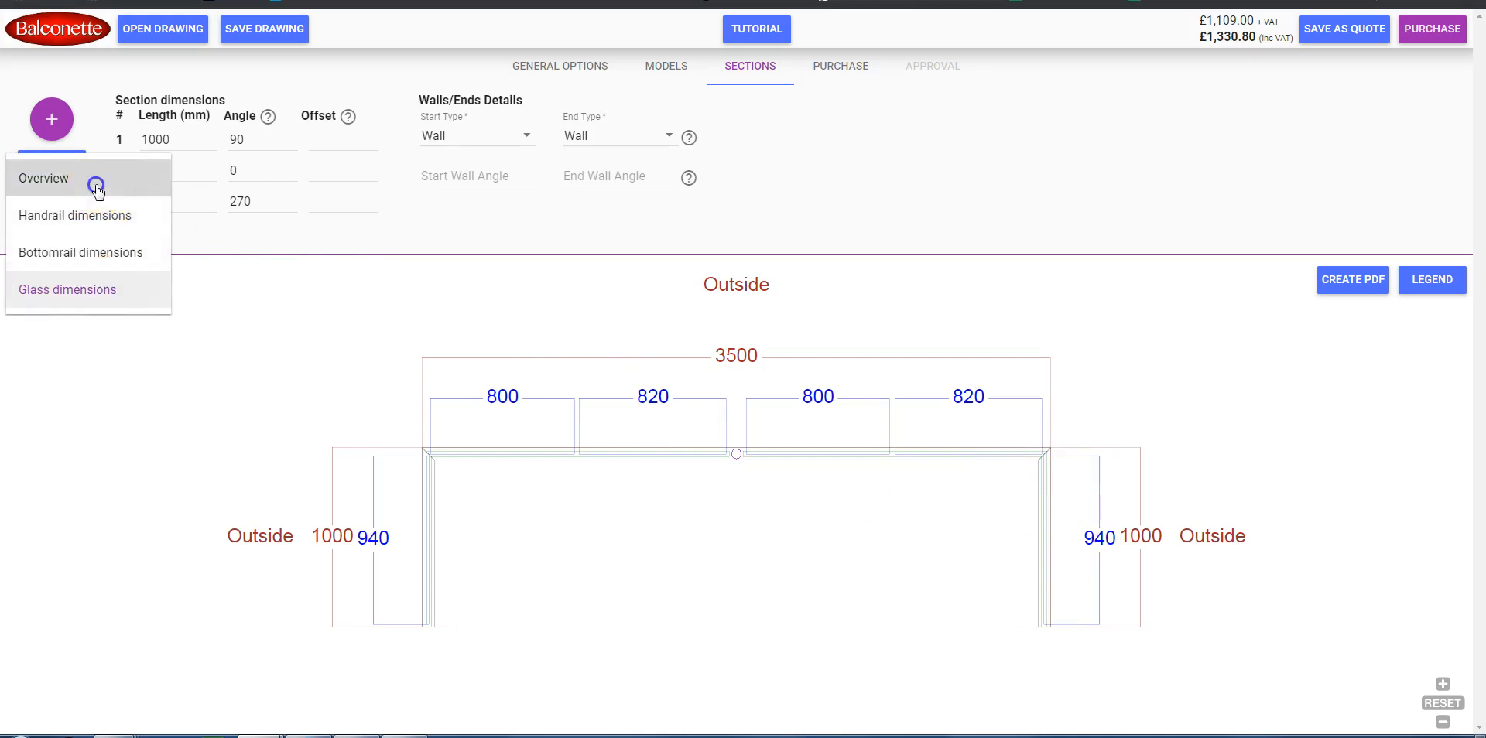
Create PDFs of the drawing's overview and of its handrail dimensions view.
left_click(1350, 280)
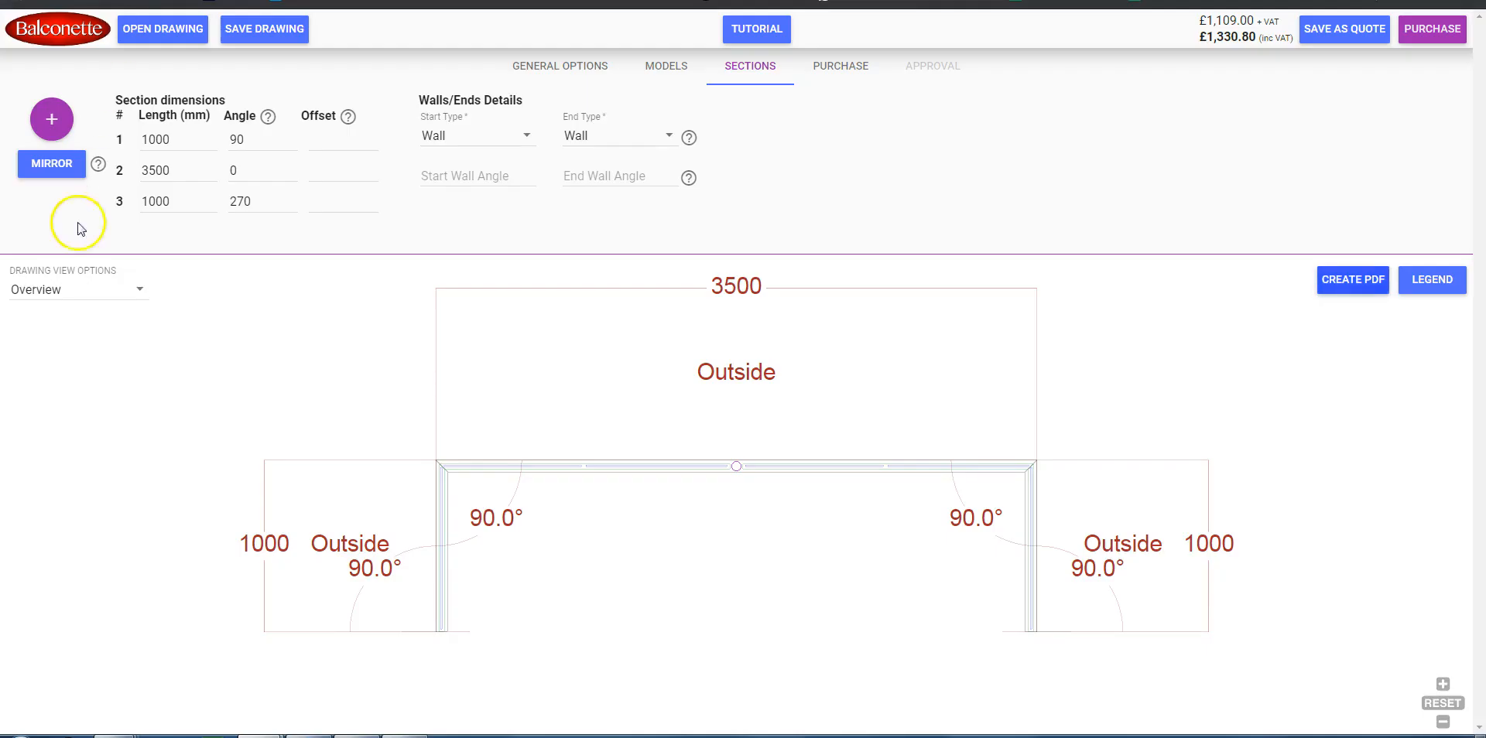
left_click(86, 292)
left_click(75, 327)
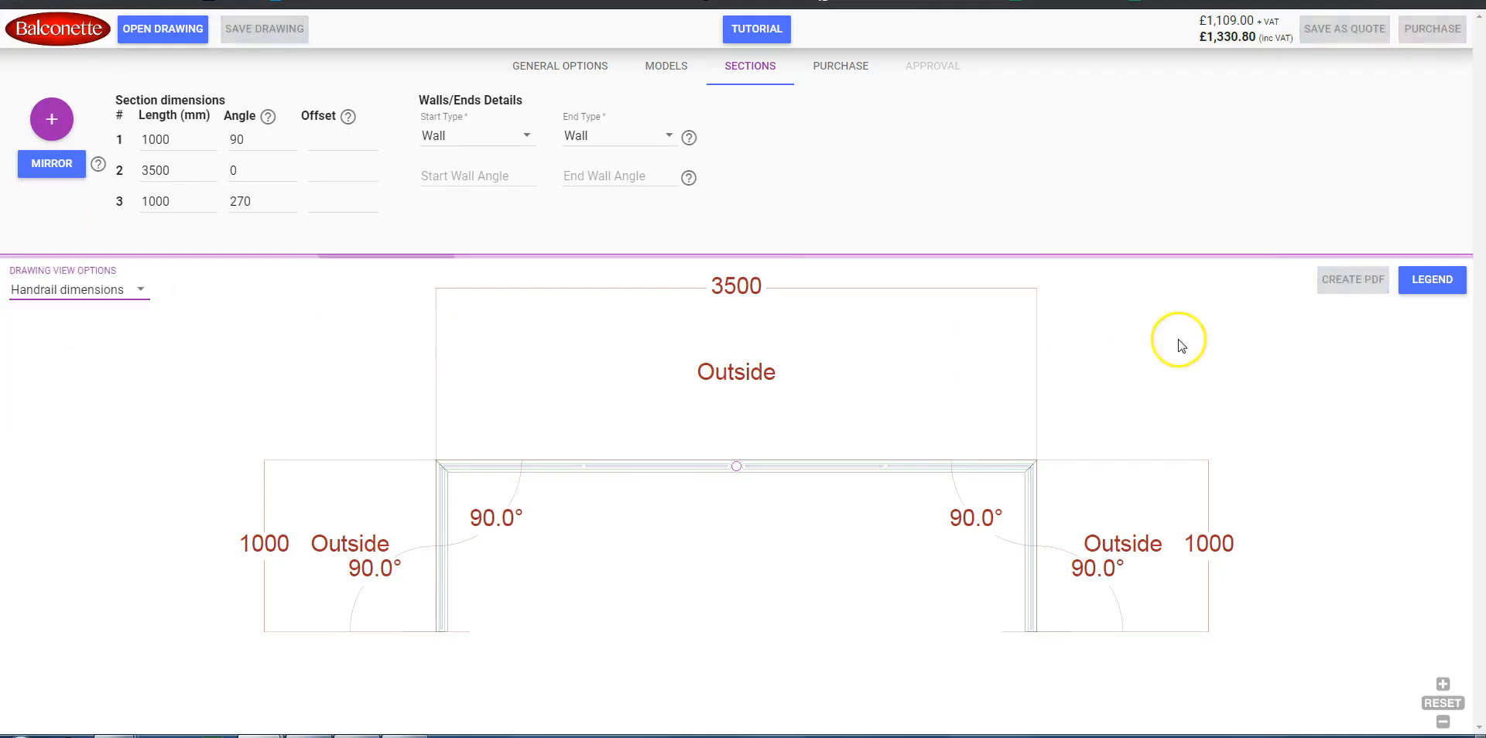
left_click(1353, 280)
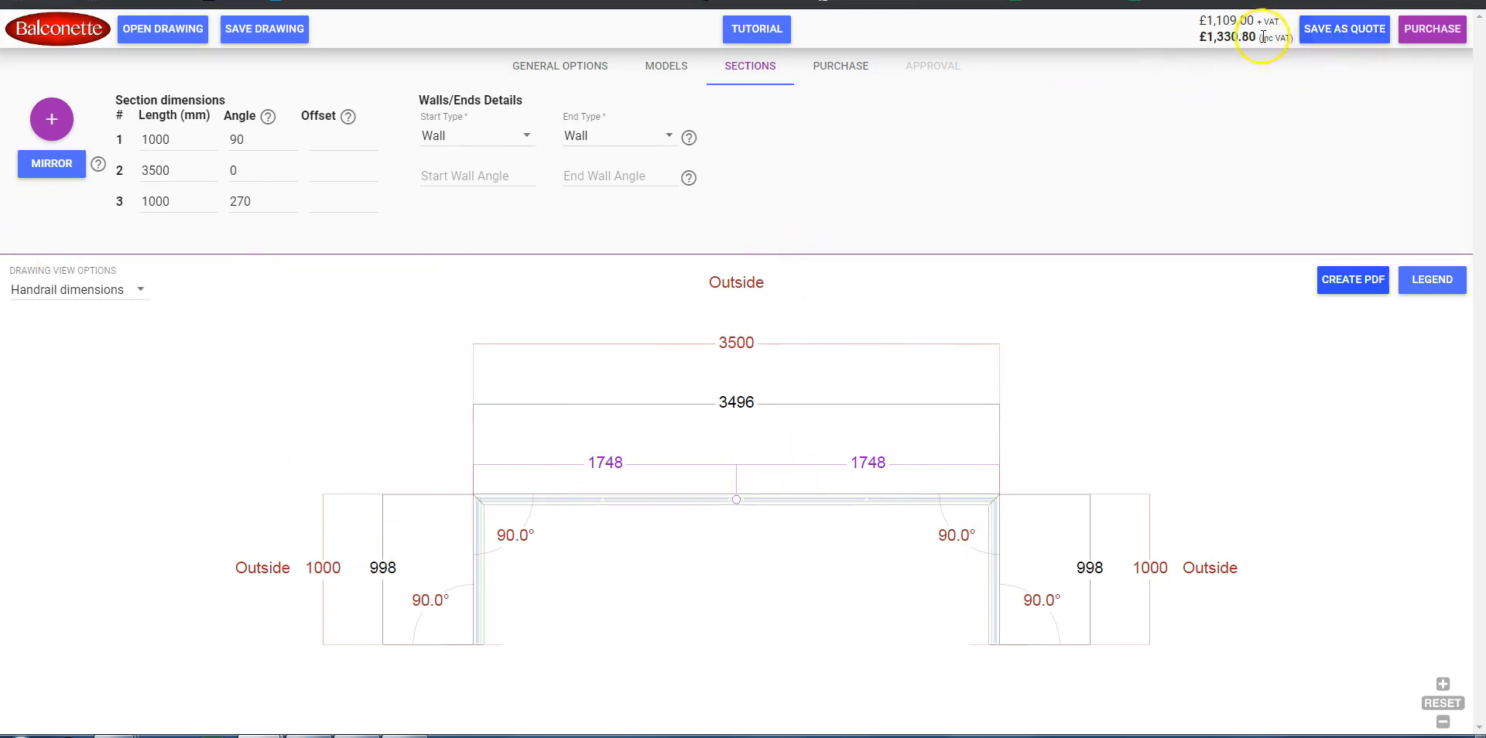
Change the system to SG12 Fully Frameless (below floor level) with 21.5 Laminated Toughened Clear Glass and a mill finish base rail without a handrail.
left_click(560, 68)
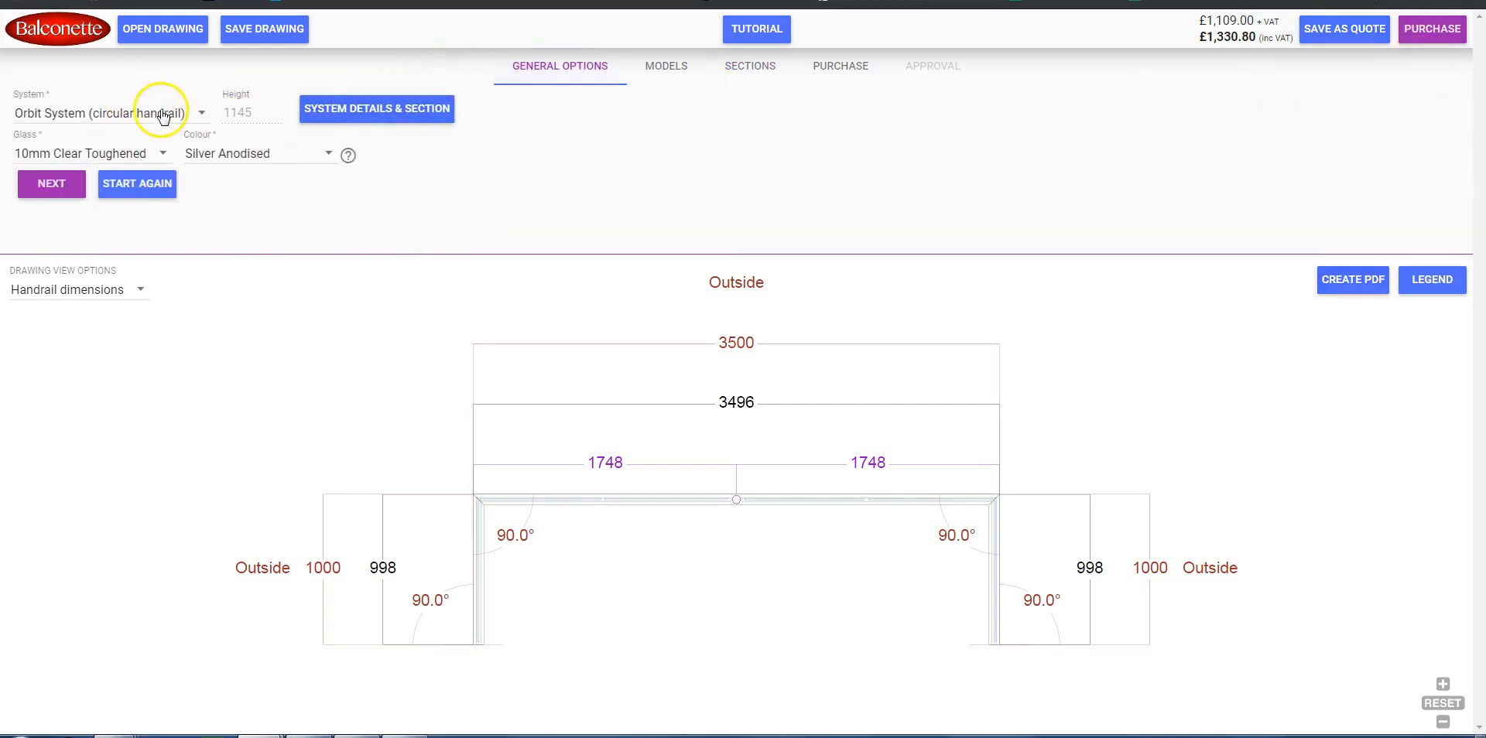
left_click(160, 114)
left_click(142, 187)
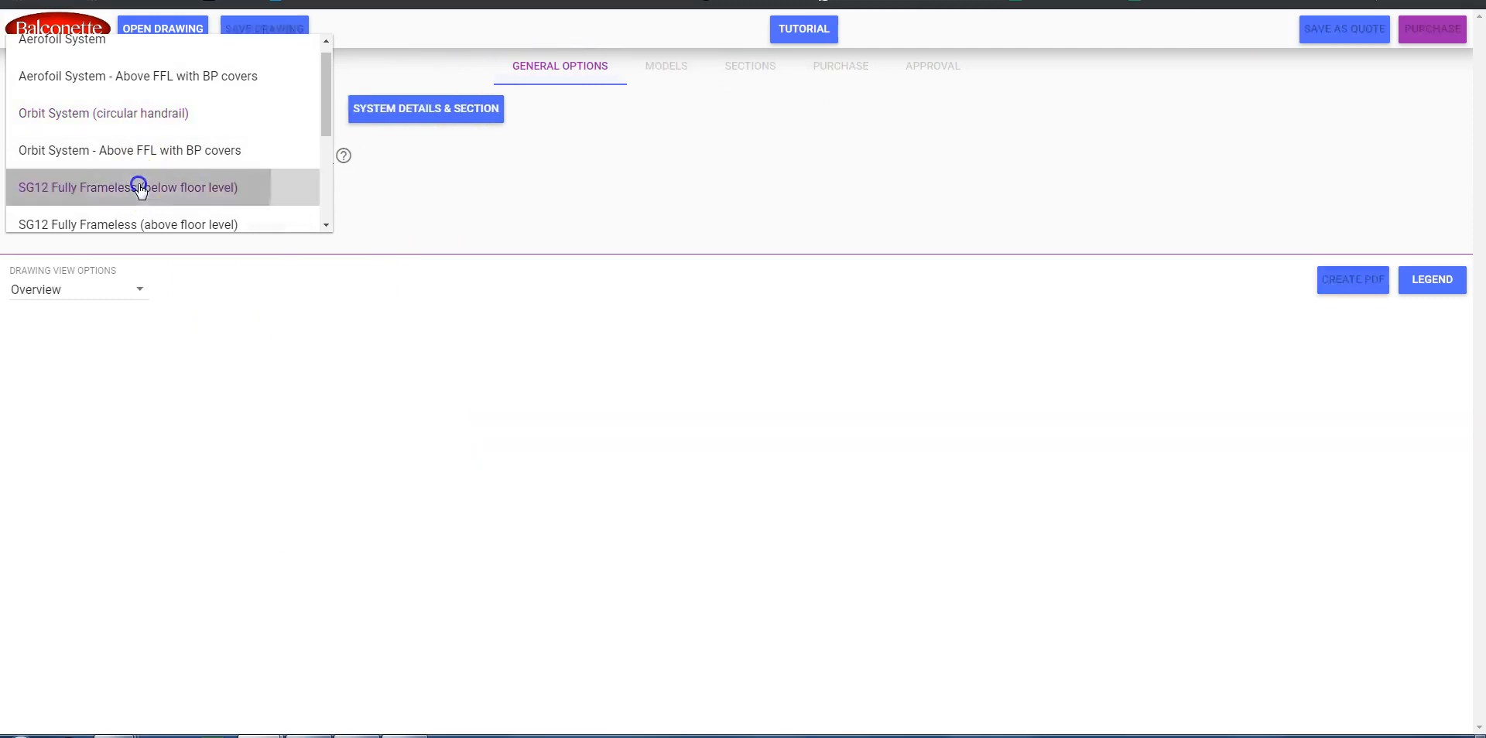
left_click(149, 149)
left_click(172, 159)
left_click(287, 152)
left_click(304, 164)
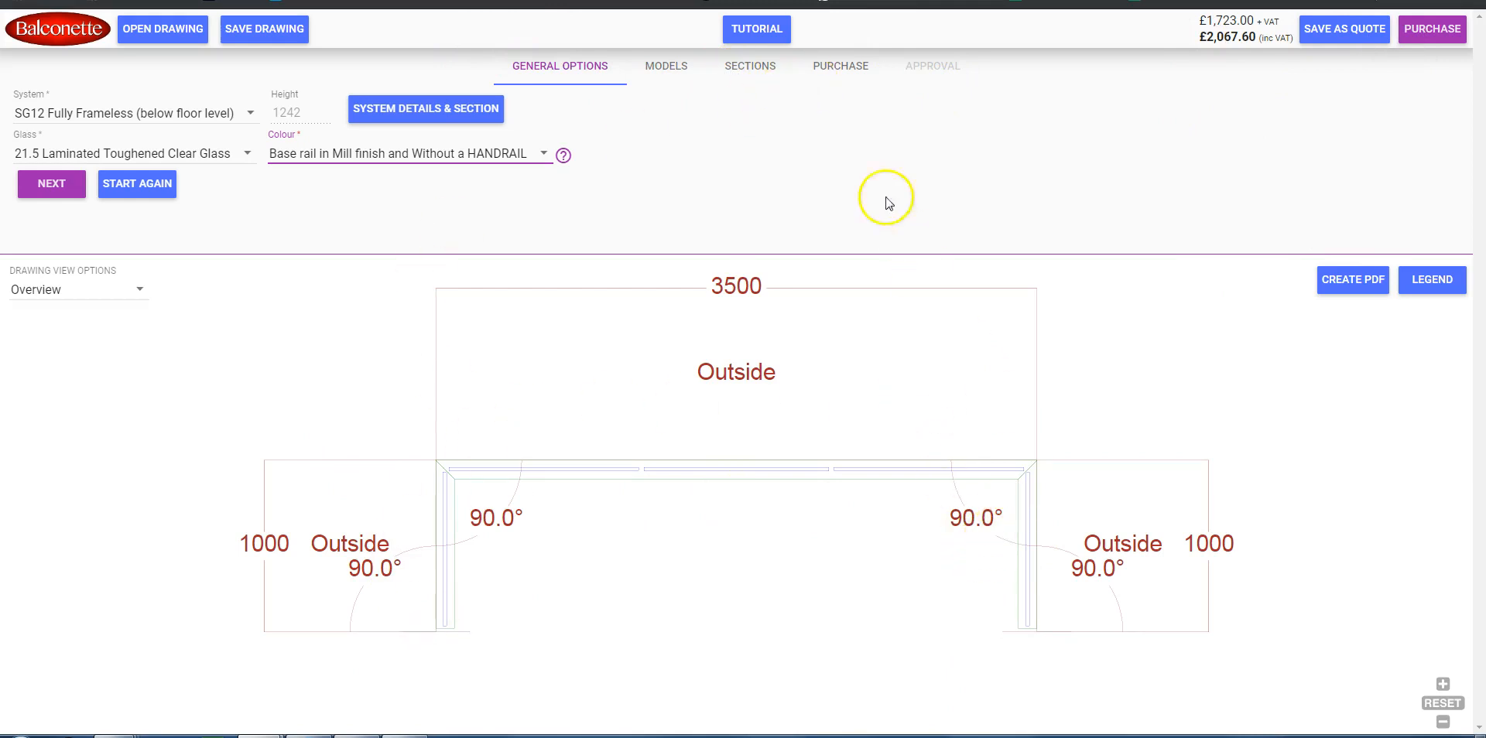
Review the approval checklist for the Complete Full Design & Approval Online option, and return to the purchase options.
left_click(842, 67)
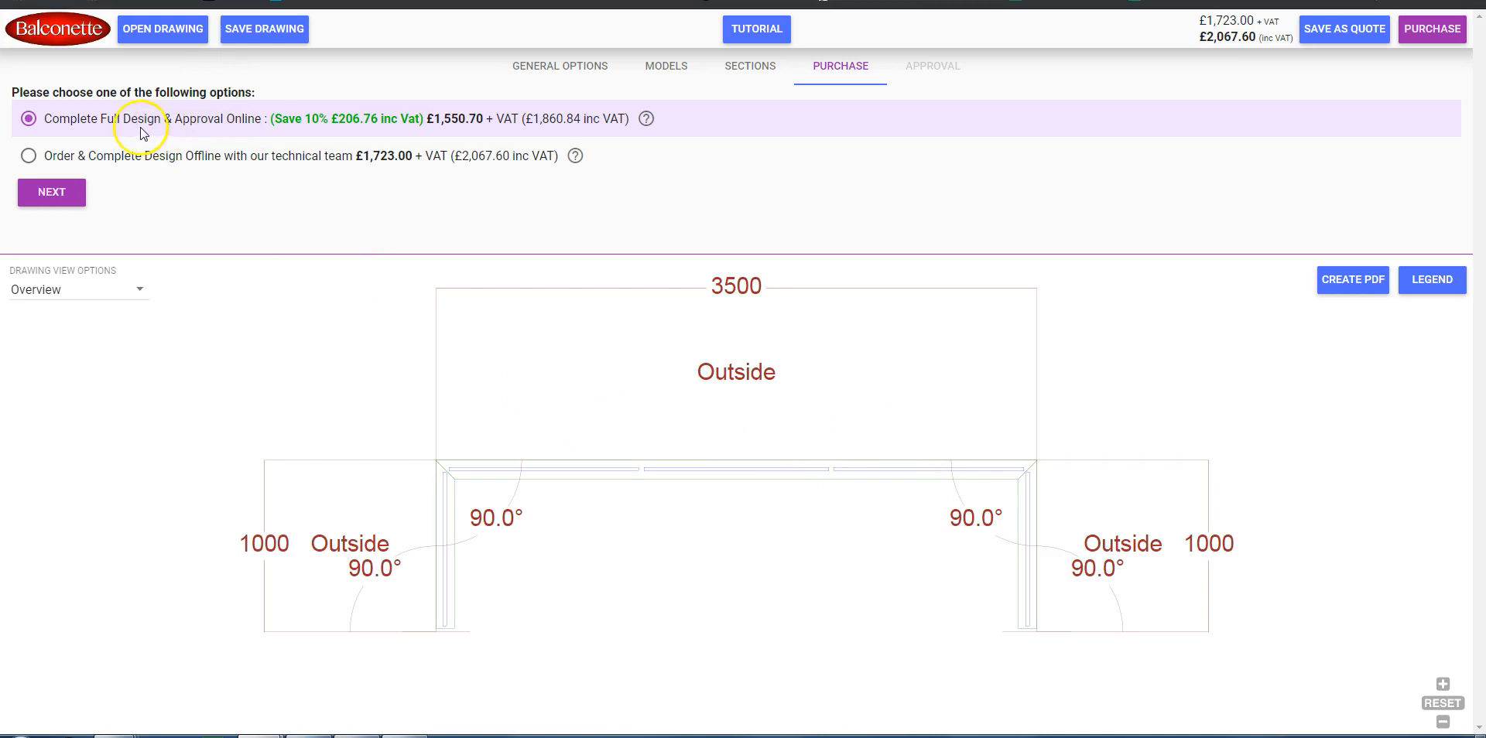
left_click(51, 192)
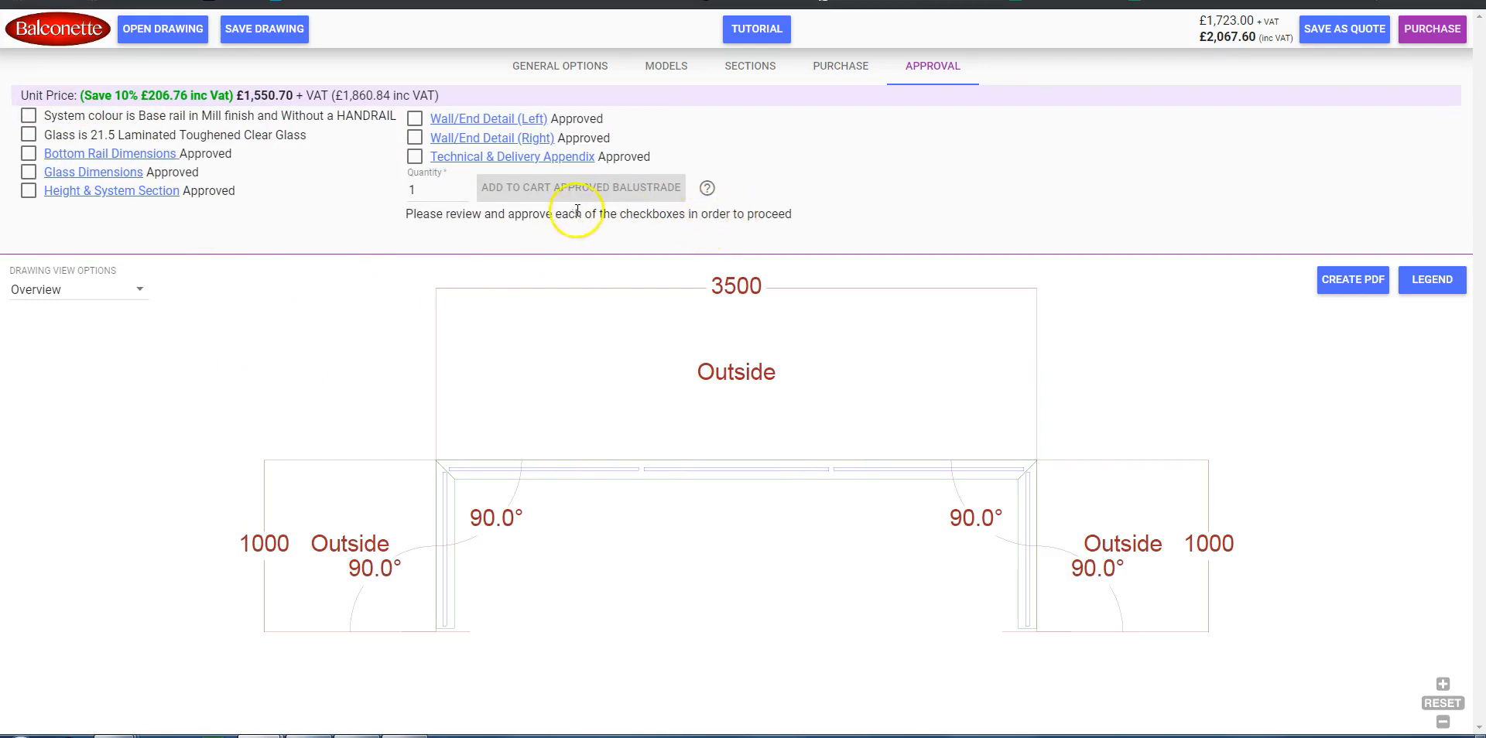
left_click(849, 70)
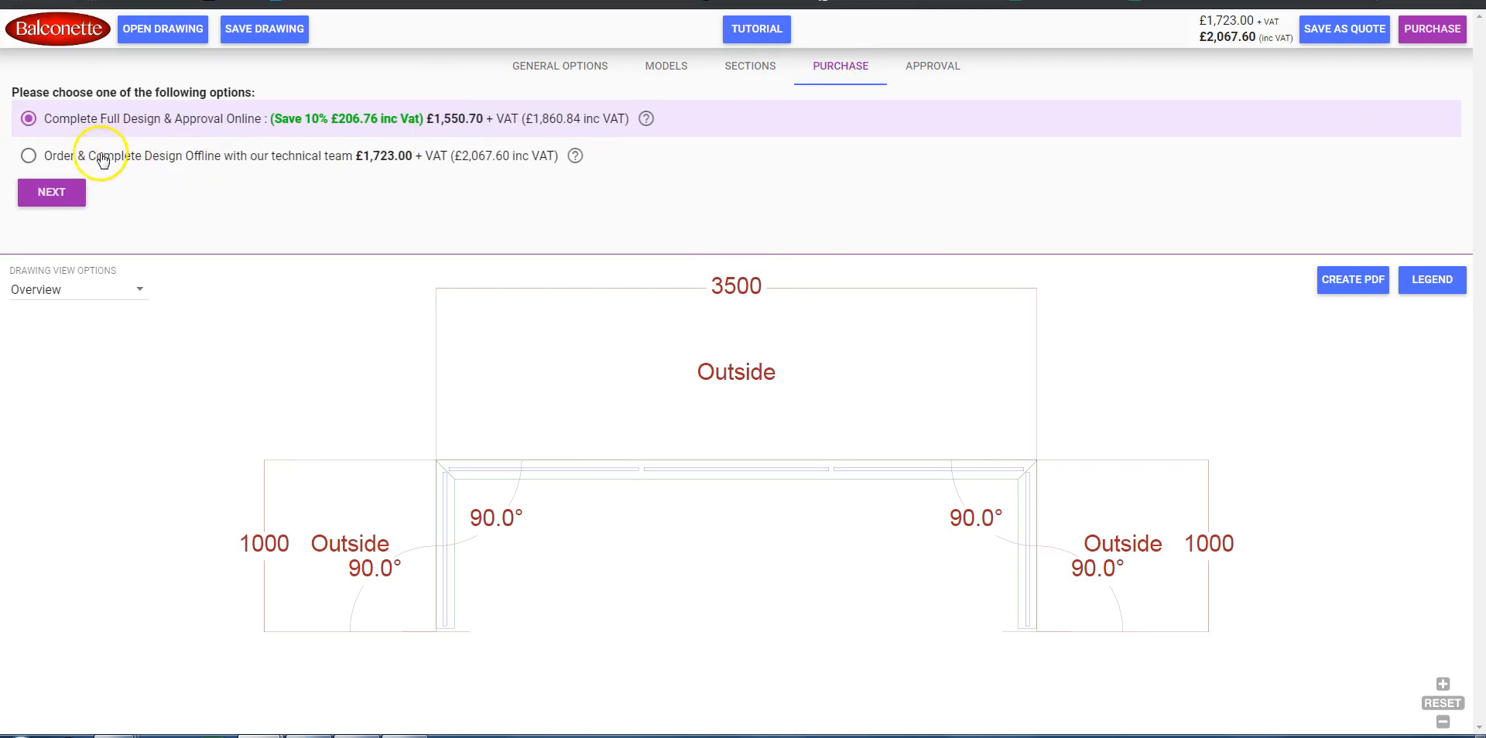
Add one balustrade to the cart with the Order & Complete Design Offline option and start a new balustrade drawing.
left_click(49, 157)
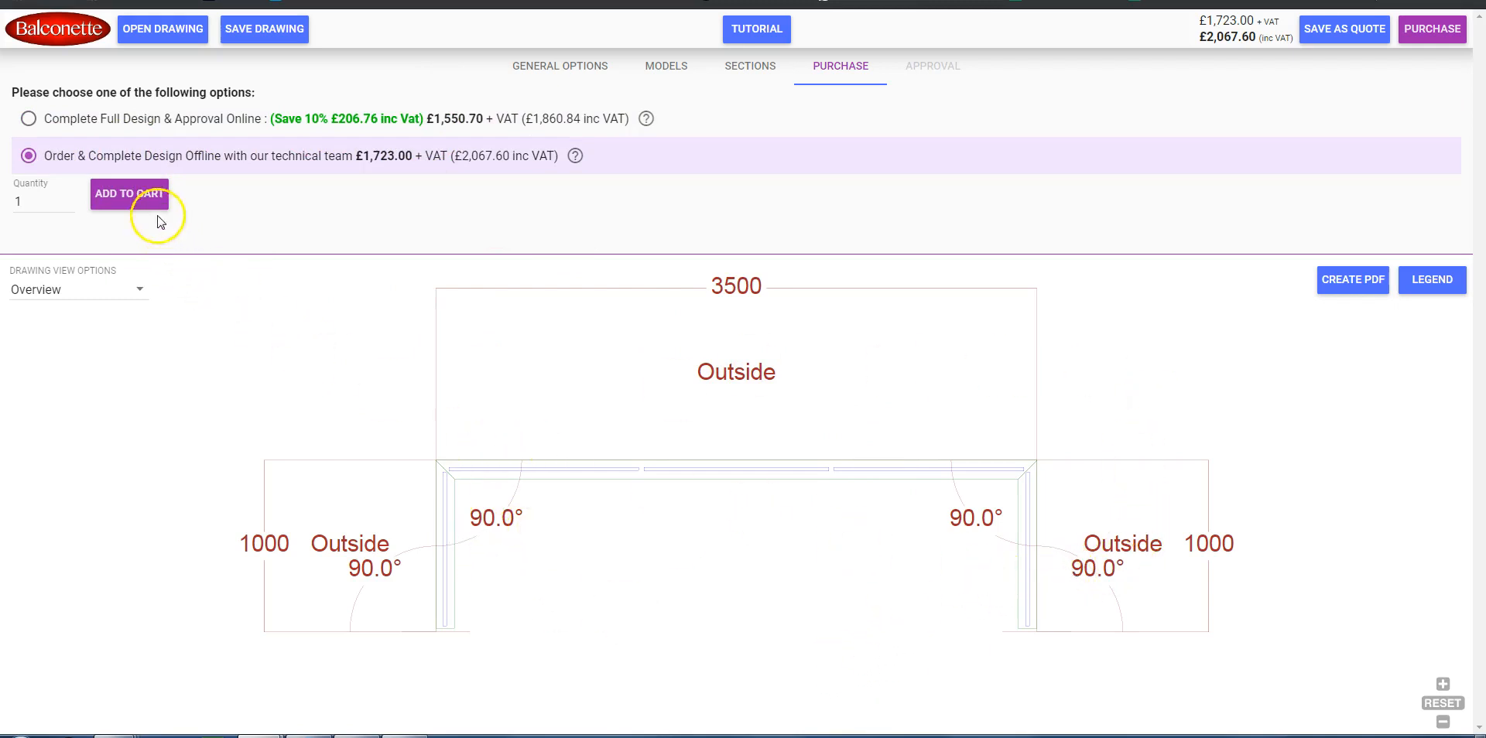
left_click(144, 197)
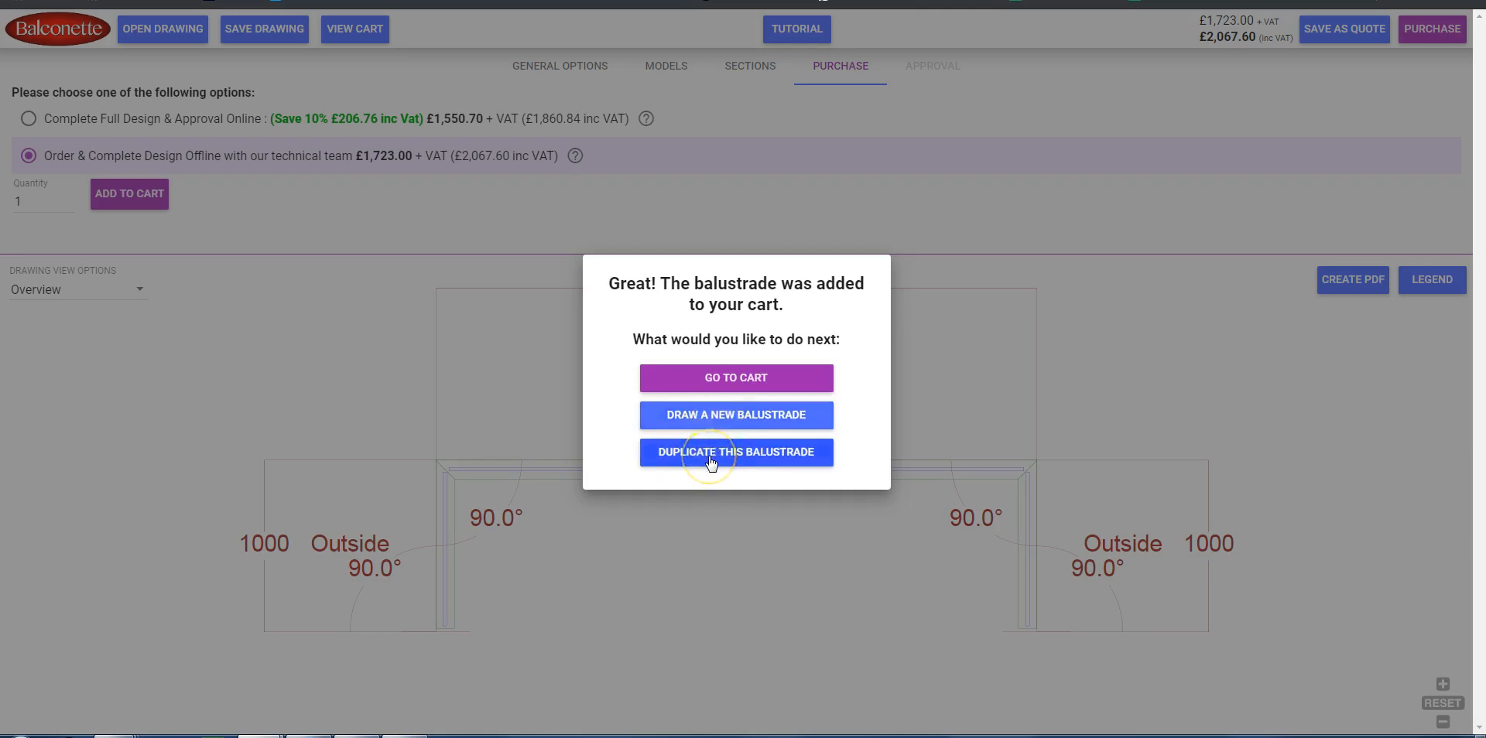
left_click(723, 417)
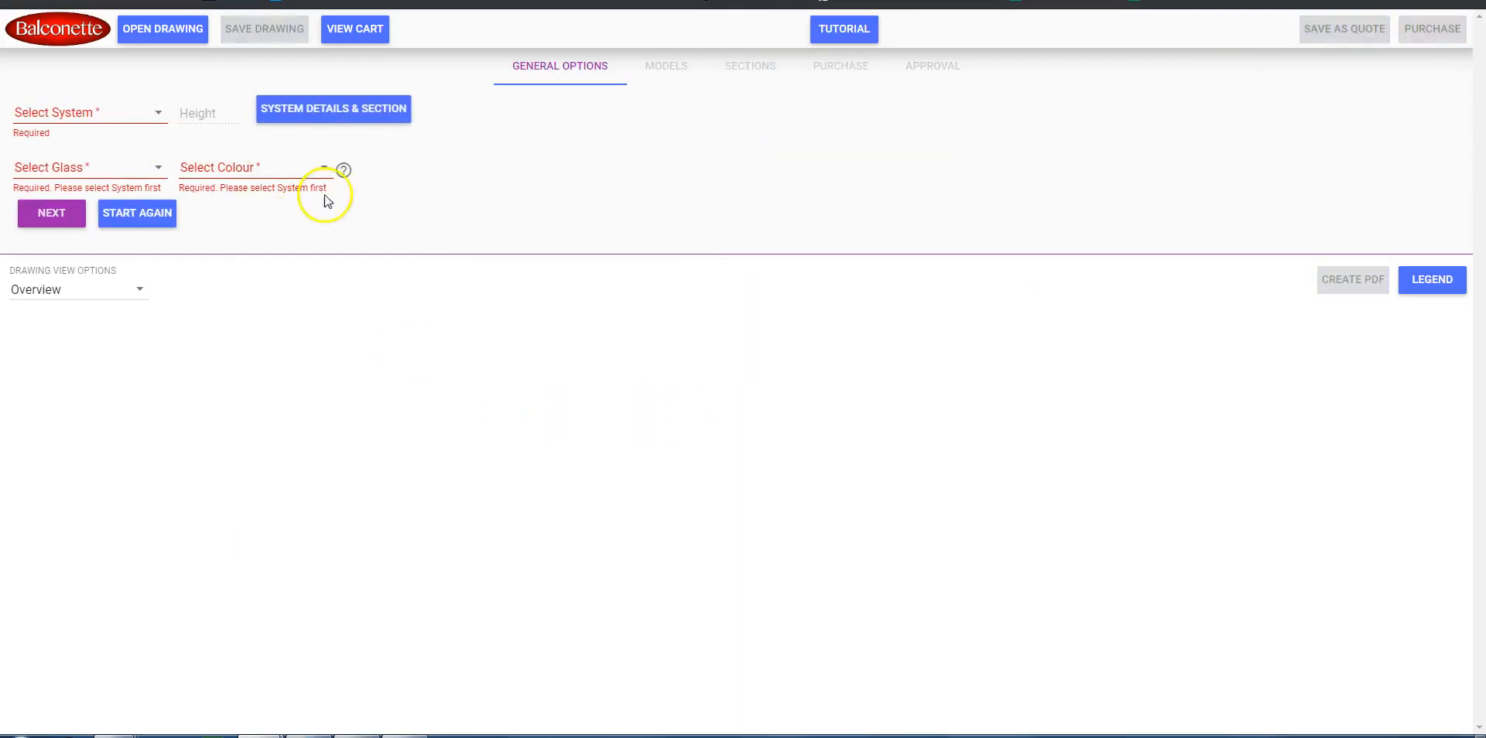